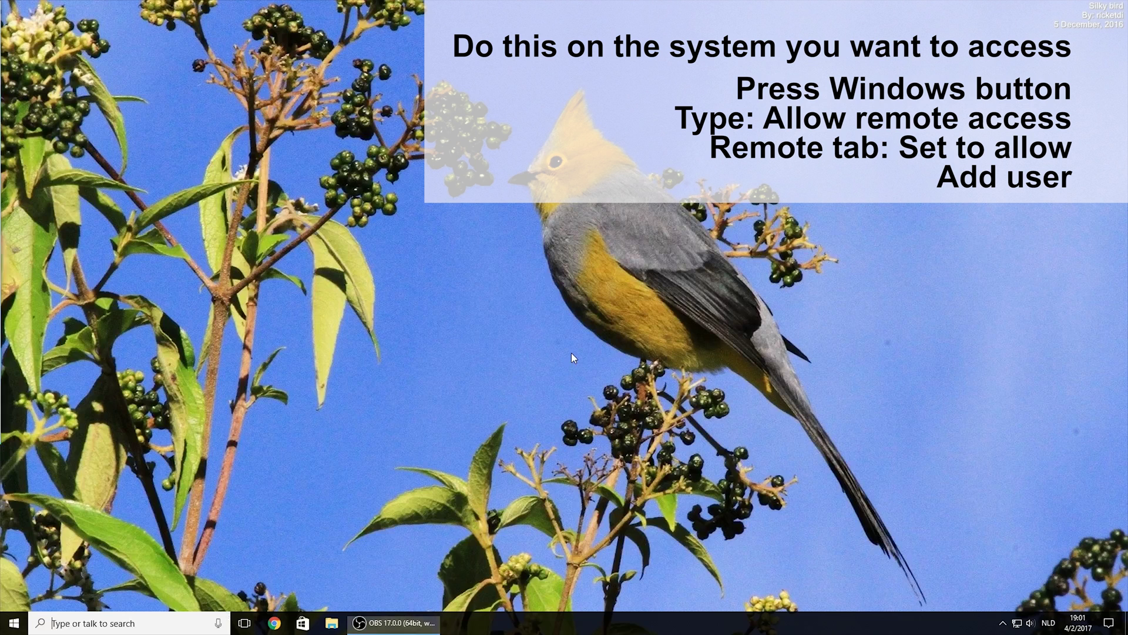
Turn on 'Allow remote connections to this computer' and confirm the remote users list
{"action": "key", "text": "super"}
{"action": "type", "text": "allow"}
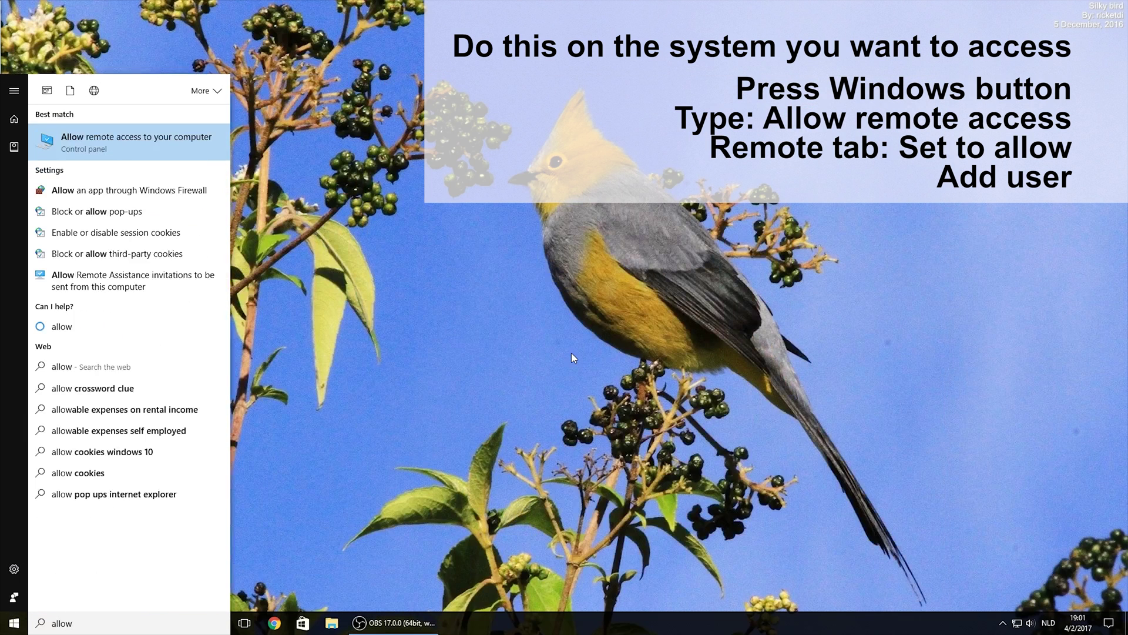
{"action": "key", "text": "Return"}
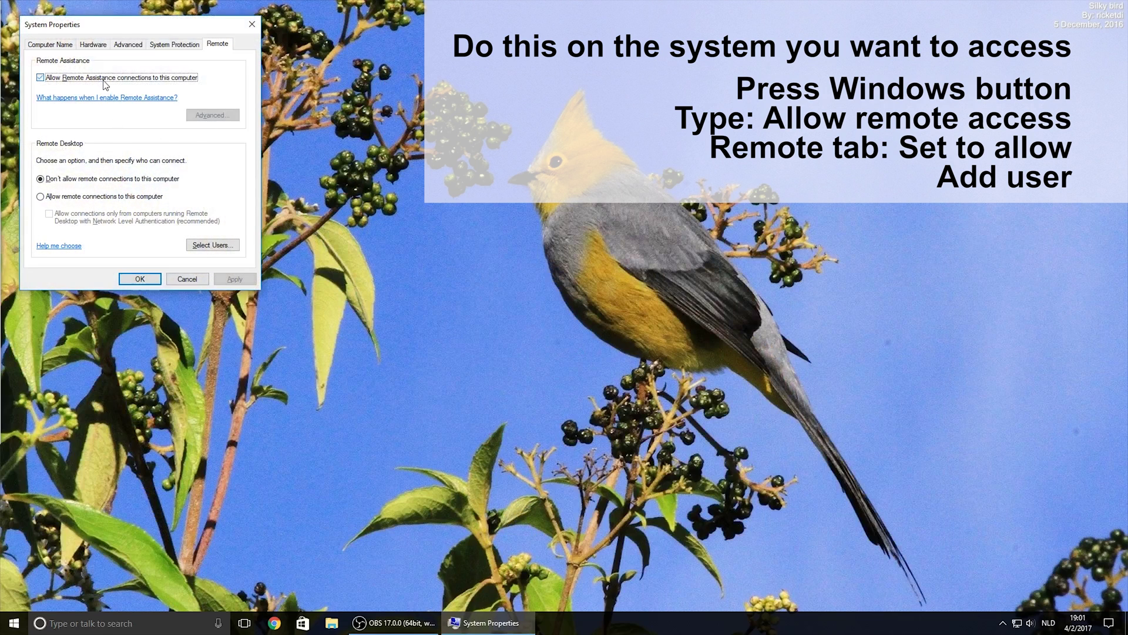
{"action": "left_click", "coordinate": [99, 198]}
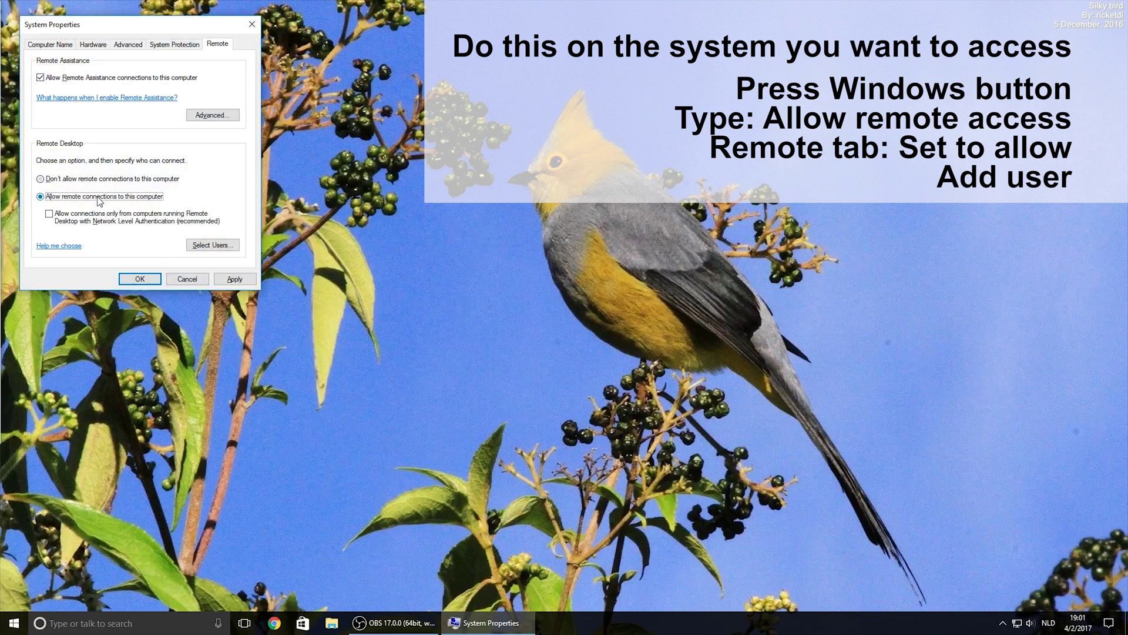
{"action": "left_click", "coordinate": [213, 250]}
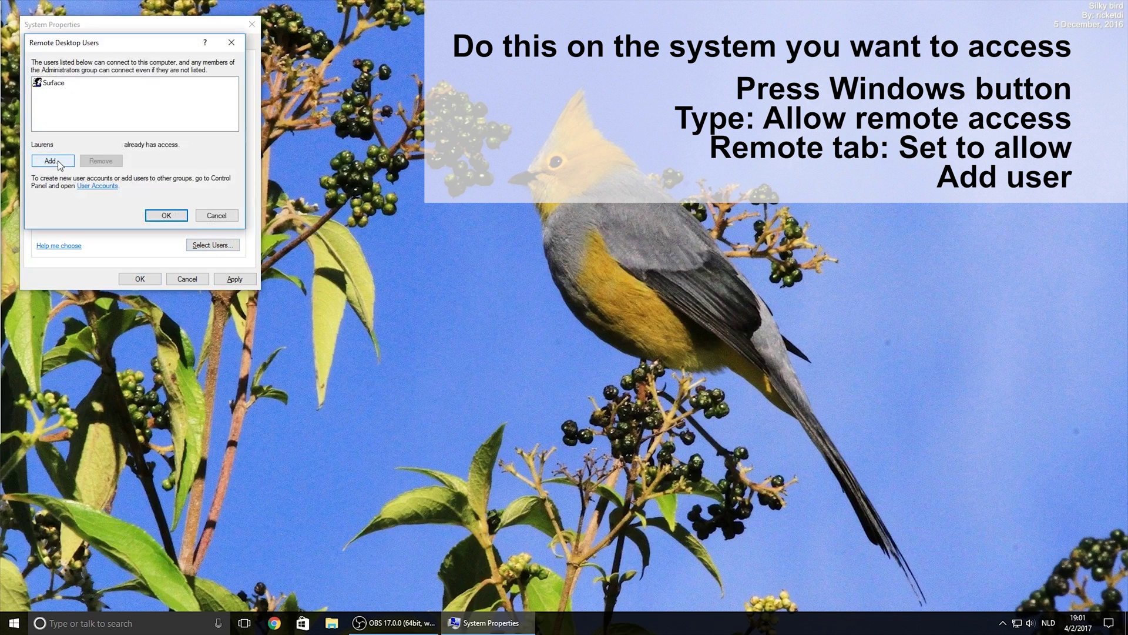
{"action": "left_click", "coordinate": [157, 215]}
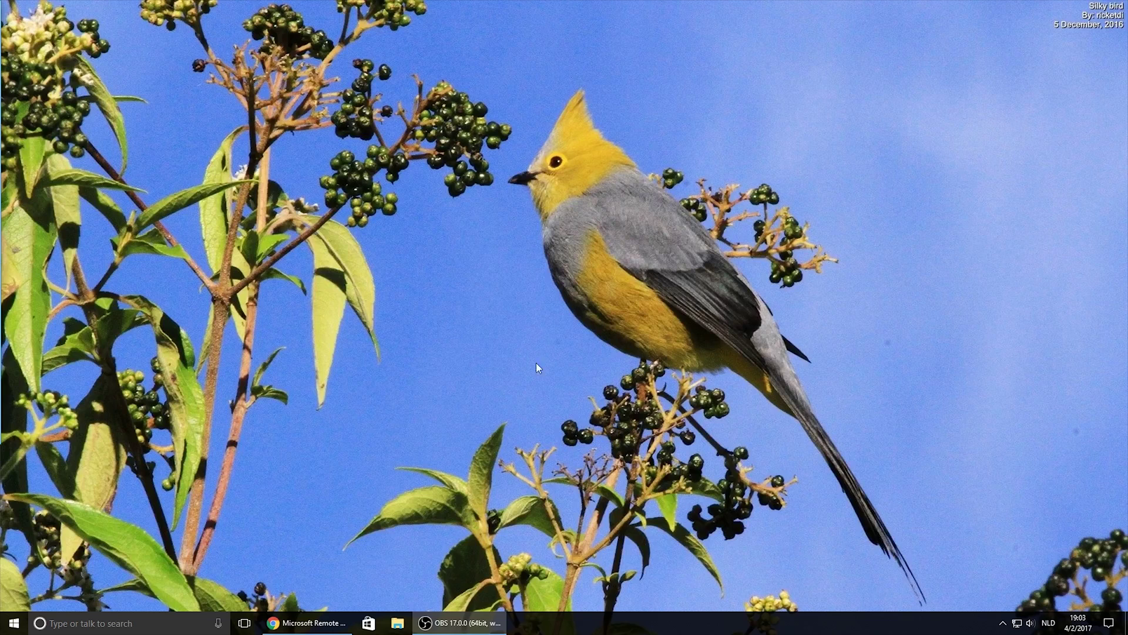
{"action": "left_click", "coordinate": [308, 622]}
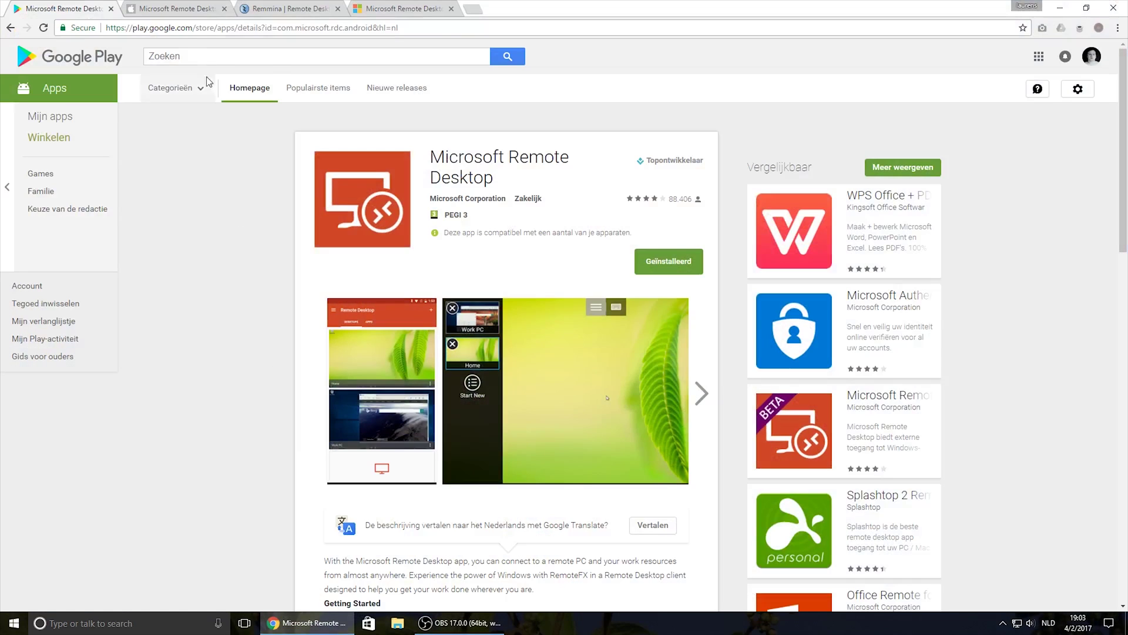
{"action": "left_click", "coordinate": [179, 7]}
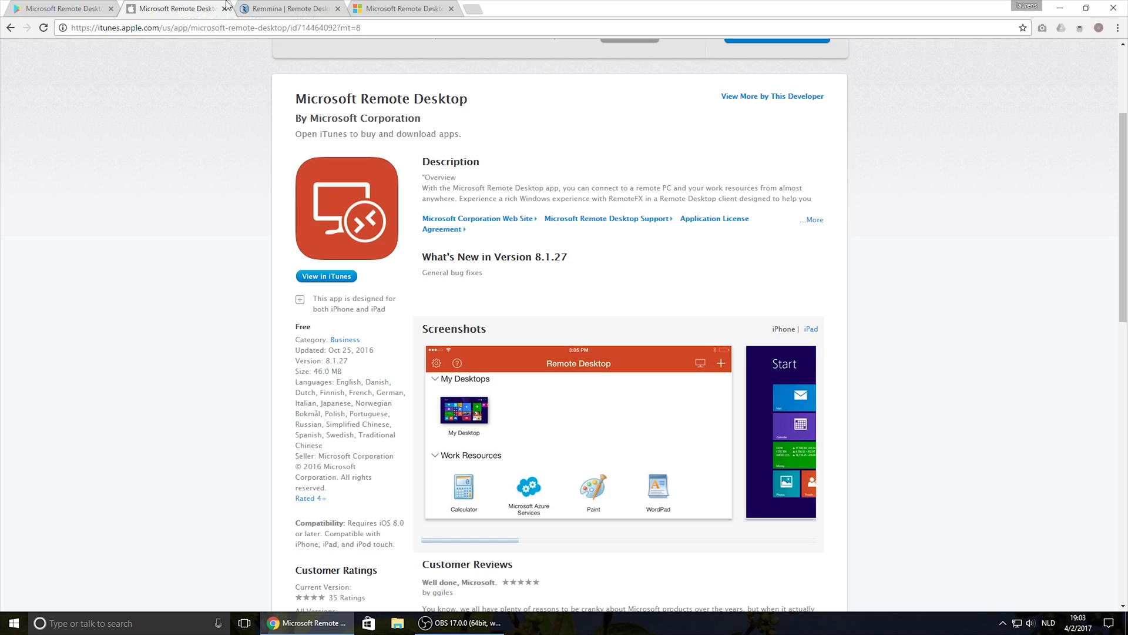
{"action": "left_click", "coordinate": [307, 8]}
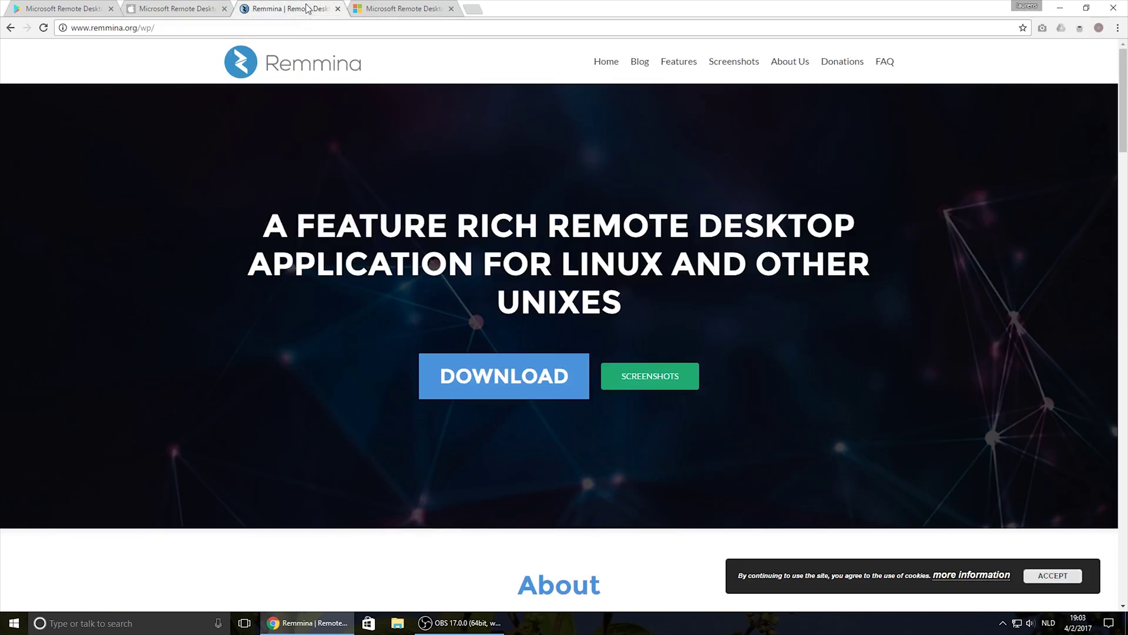
{"action": "left_click", "coordinate": [382, 9]}
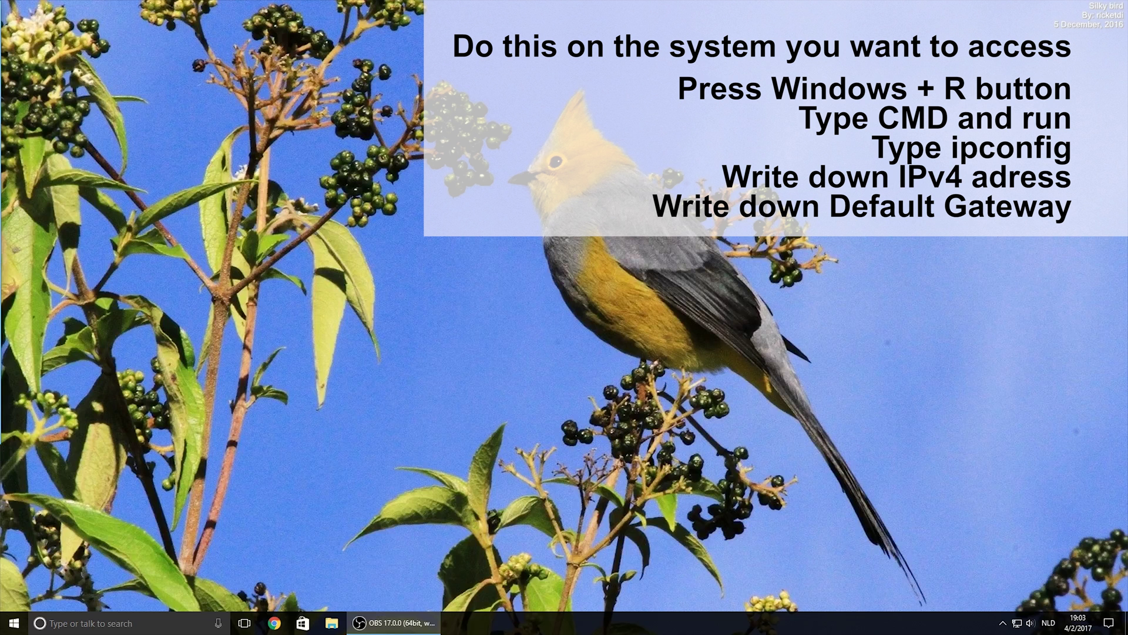
Run ipconfig in Command Prompt to list the network addresses
{"action": "key", "text": "super+r"}
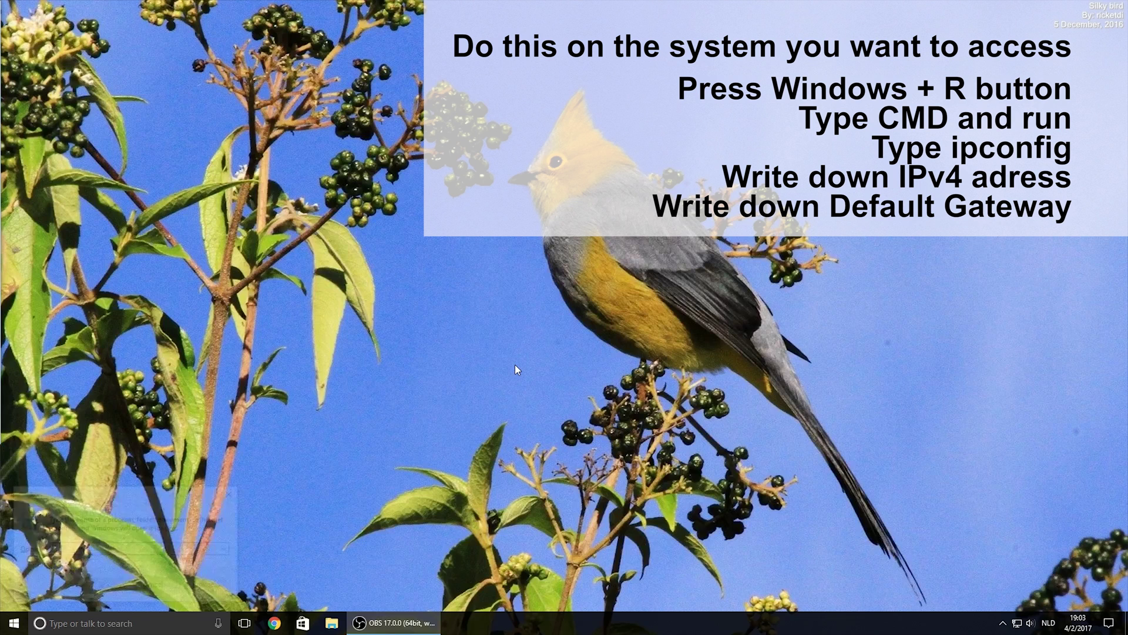
{"action": "type", "text": "cmd"}
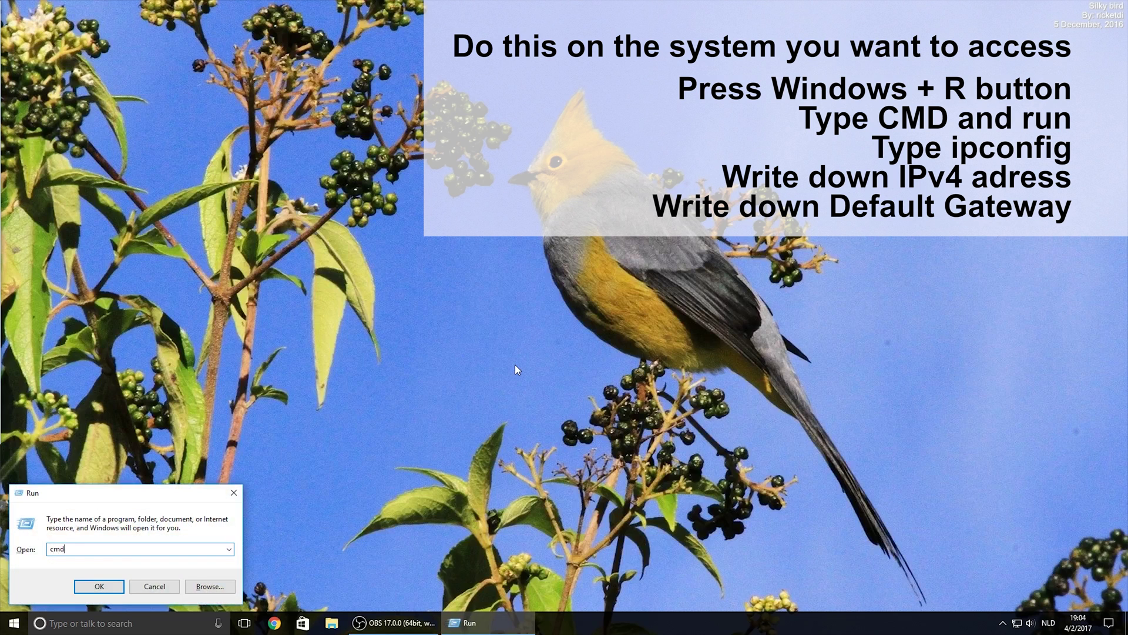
{"action": "key", "text": "Return"}
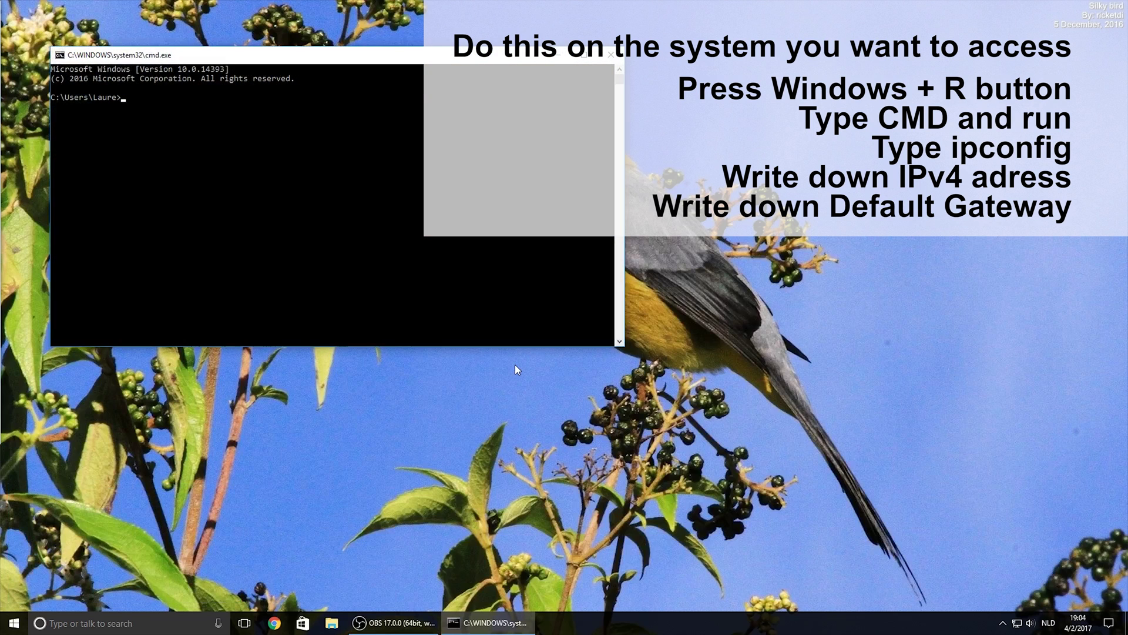
{"action": "type", "text": "ipconfig"}
{"action": "key", "text": "Return"}
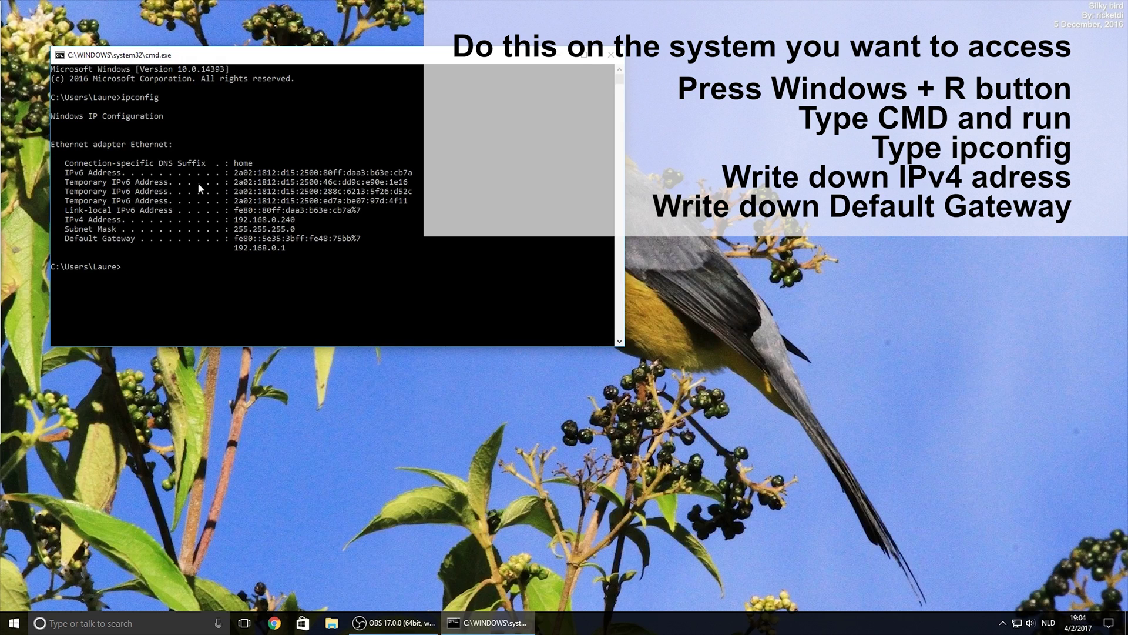
Highlight the IPv4 address 192.168.0.240 and default gateway 192.168.0.1 in the output
{"action": "left_click_drag", "start_coordinate": [234, 219], "coordinate": [297, 223]}
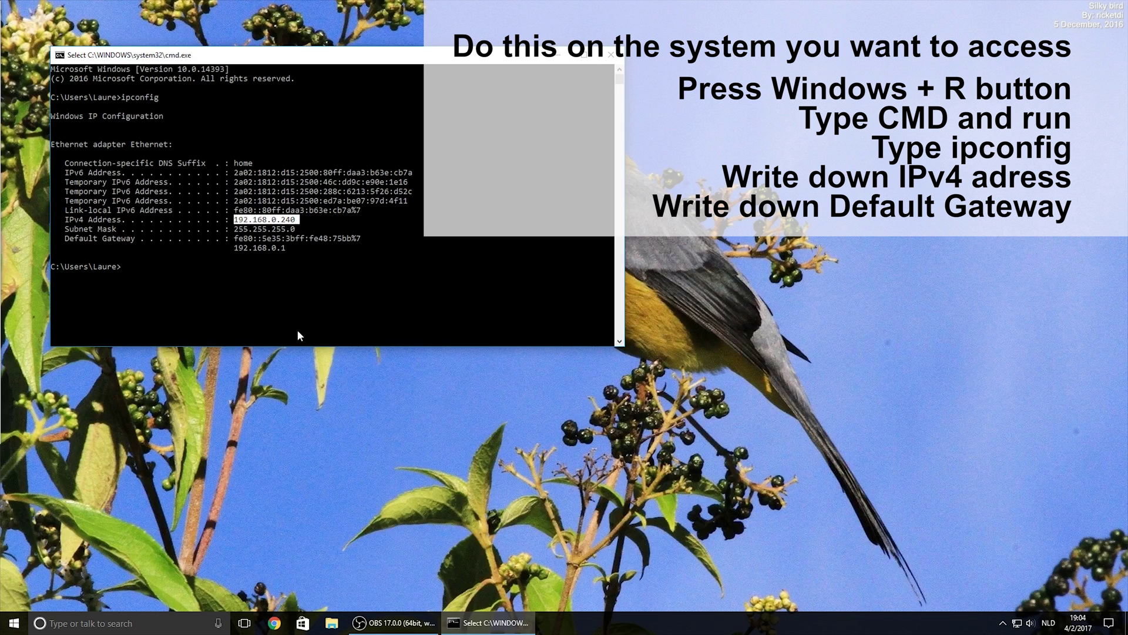
{"action": "left_click_drag", "start_coordinate": [234, 248], "coordinate": [287, 255]}
{"action": "left_click", "coordinate": [277, 316]}
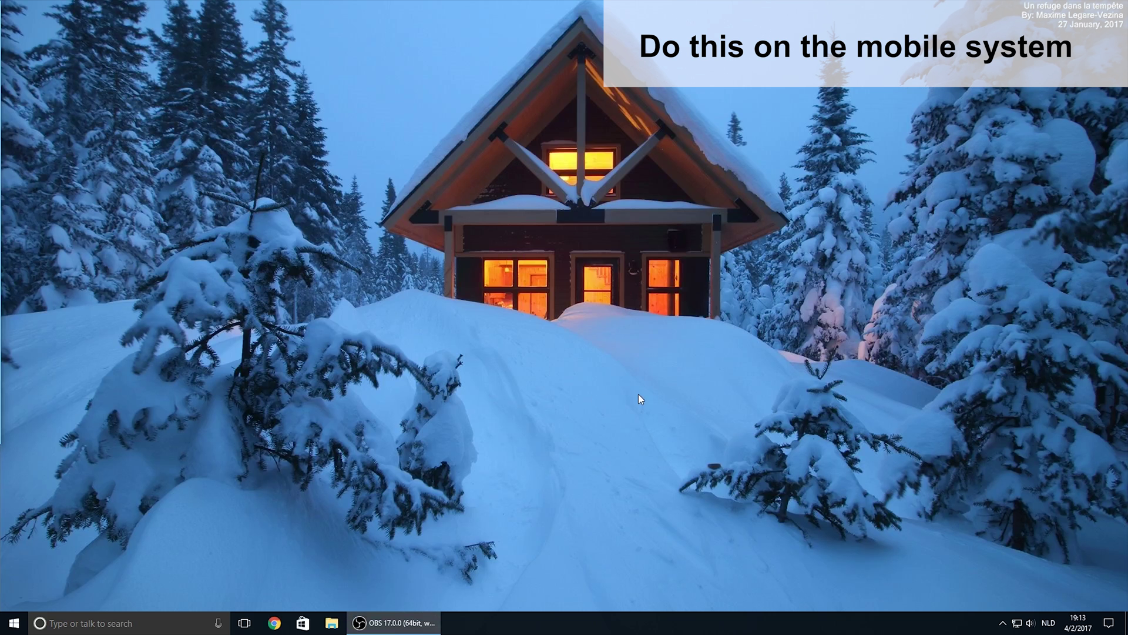
Launch Remote Desktop Connection and connect to 127.0.0.2
{"action": "key", "text": "super"}
{"action": "type", "text": "remo"}
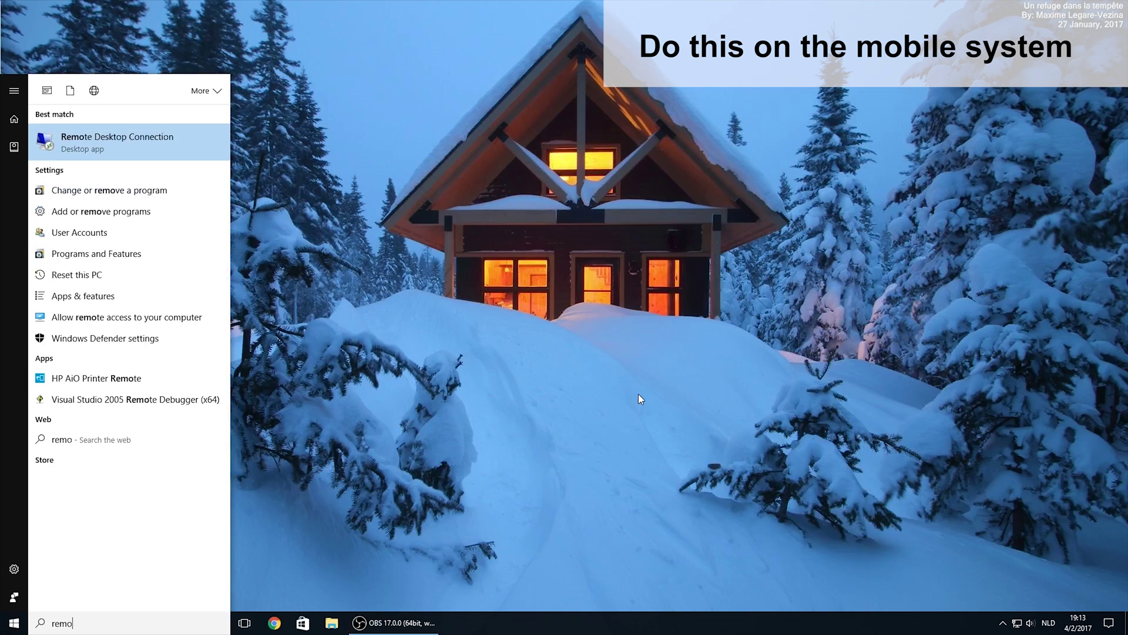
{"action": "key", "text": "Return"}
{"action": "type", "text": "1"}
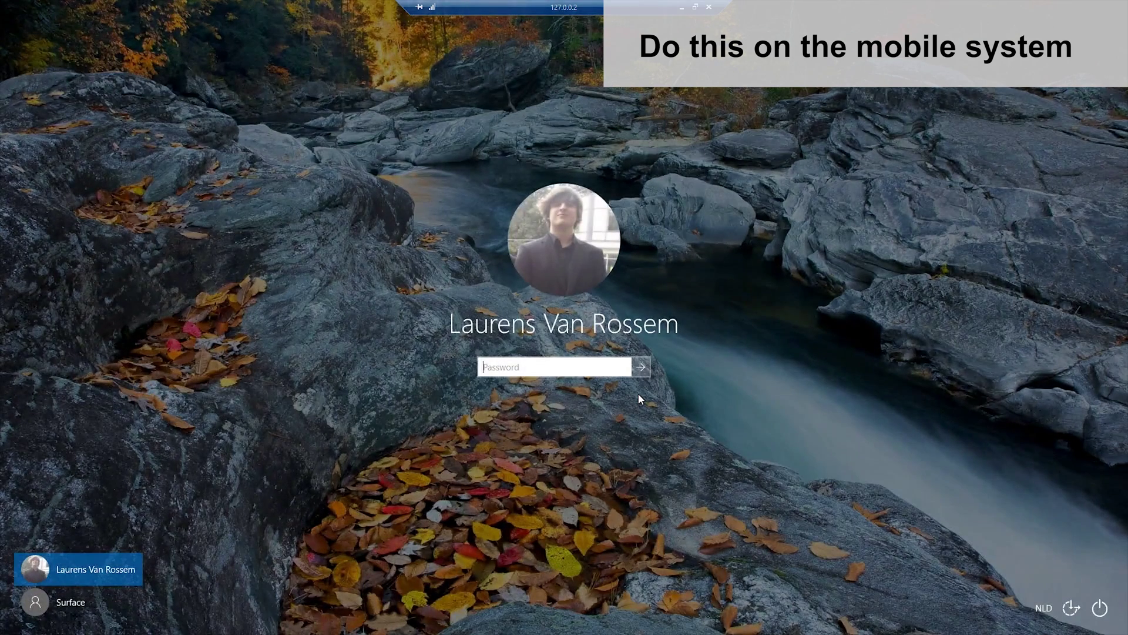
Sign in as the other user account with its password and dismiss the Razer popup
{"action": "left_click", "coordinate": [49, 604]}
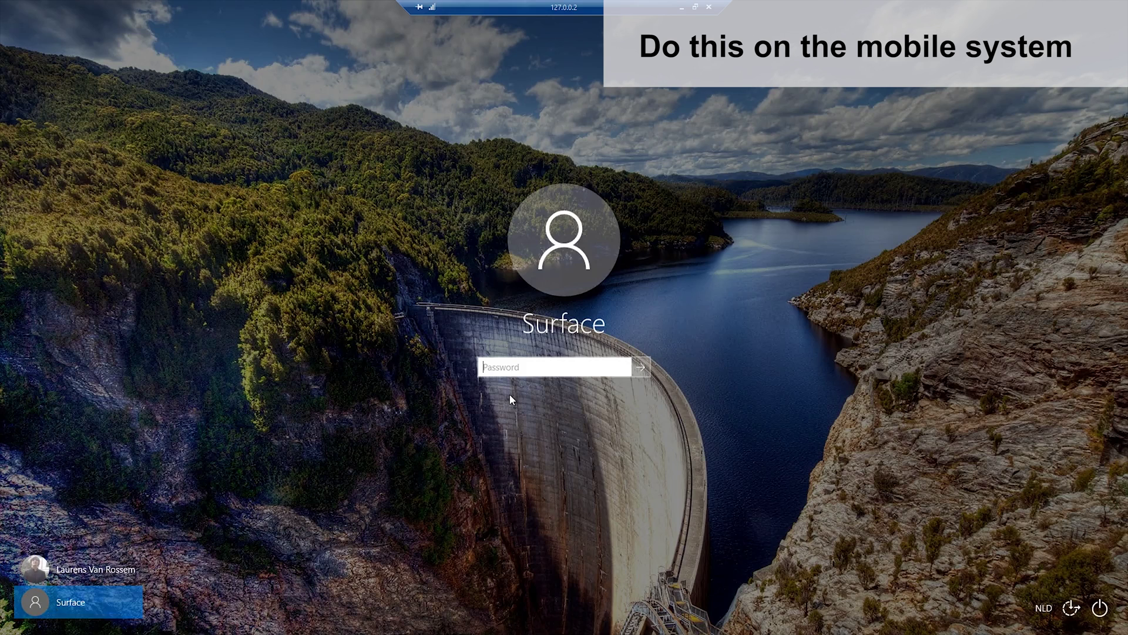
{"action": "type", "text": "•••••"}
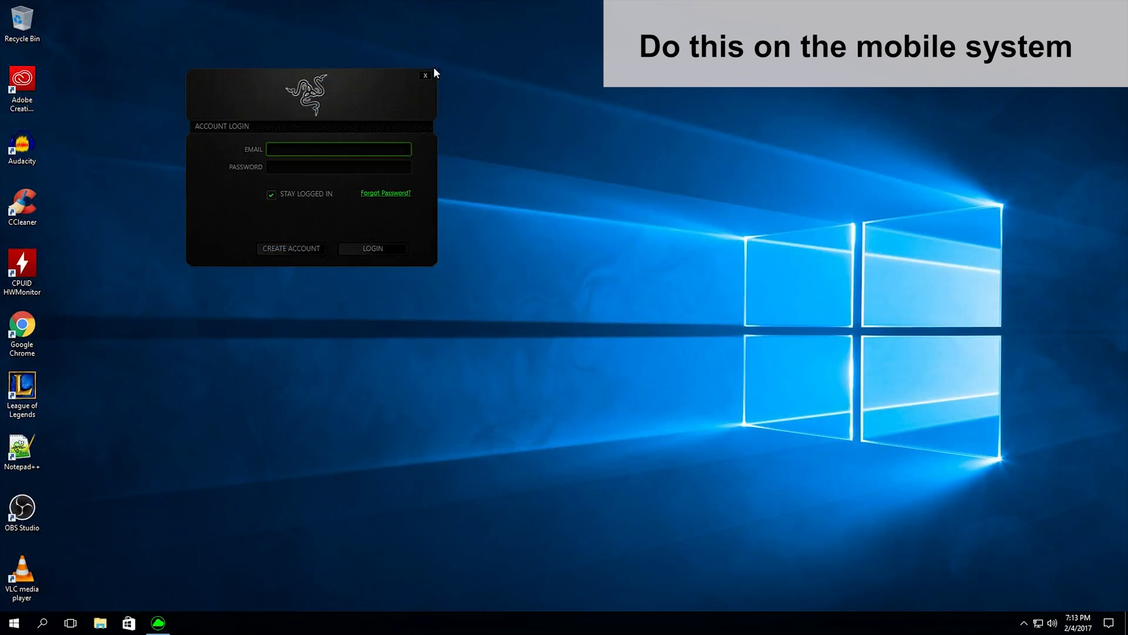
{"action": "left_click", "coordinate": [426, 75]}
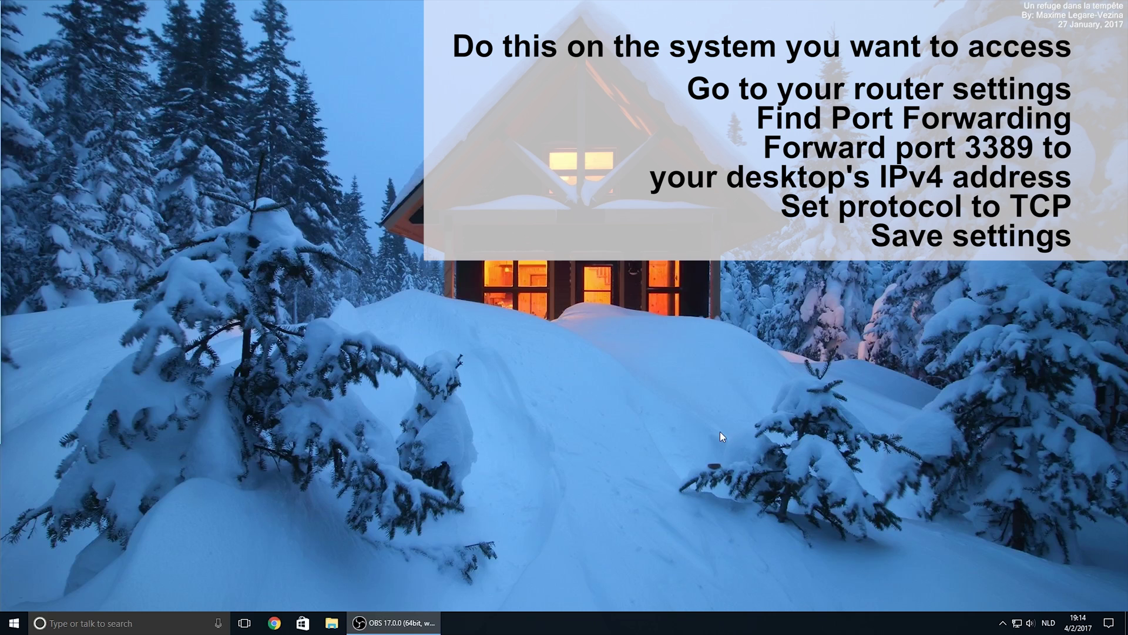
Run ipconfig again in a new Command Prompt
{"action": "key", "text": "super+r"}
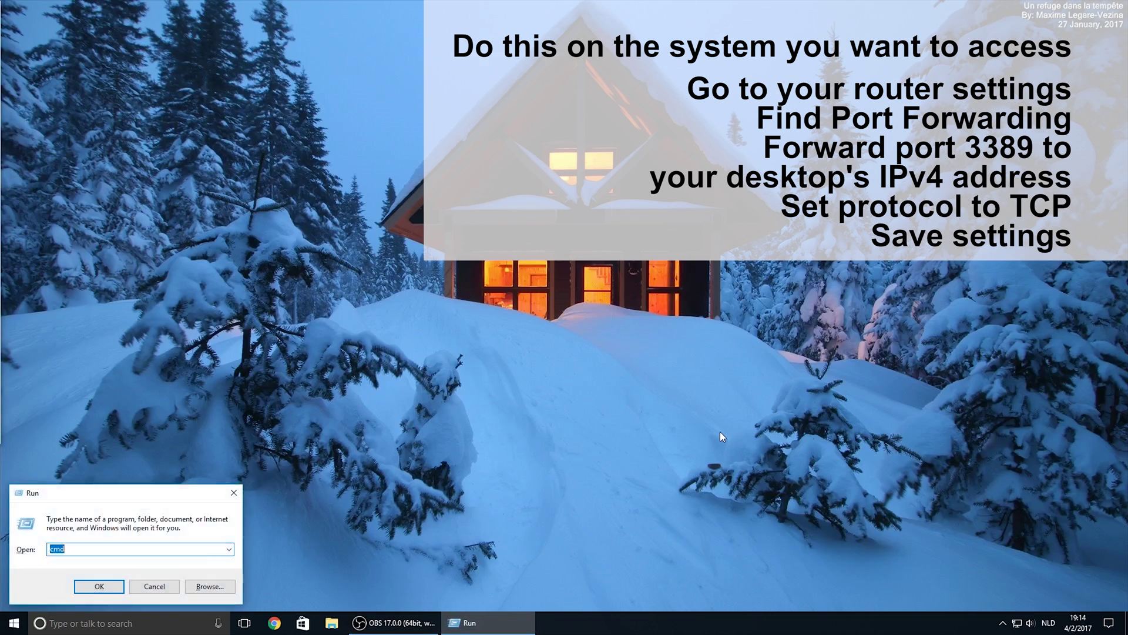
{"action": "key", "text": "Return"}
{"action": "type", "text": "ipconfig"}
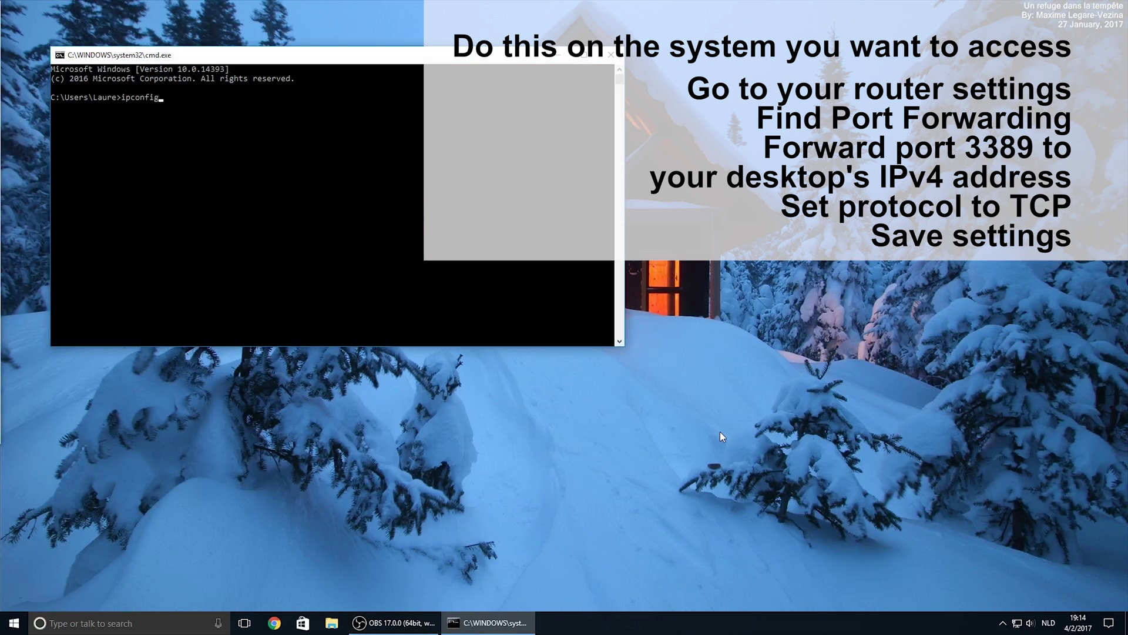
{"action": "key", "text": "Return"}
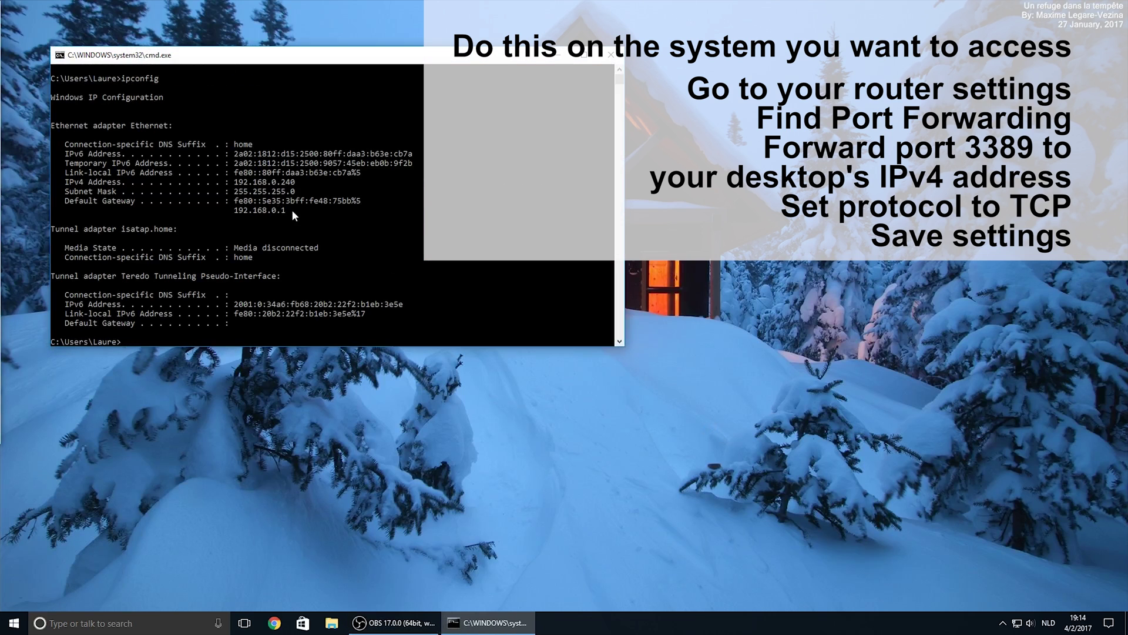
Copy the default gateway 192.168.0.1 and open a new Chrome window
{"action": "left_click_drag", "start_coordinate": [292, 212], "coordinate": [240, 214]}
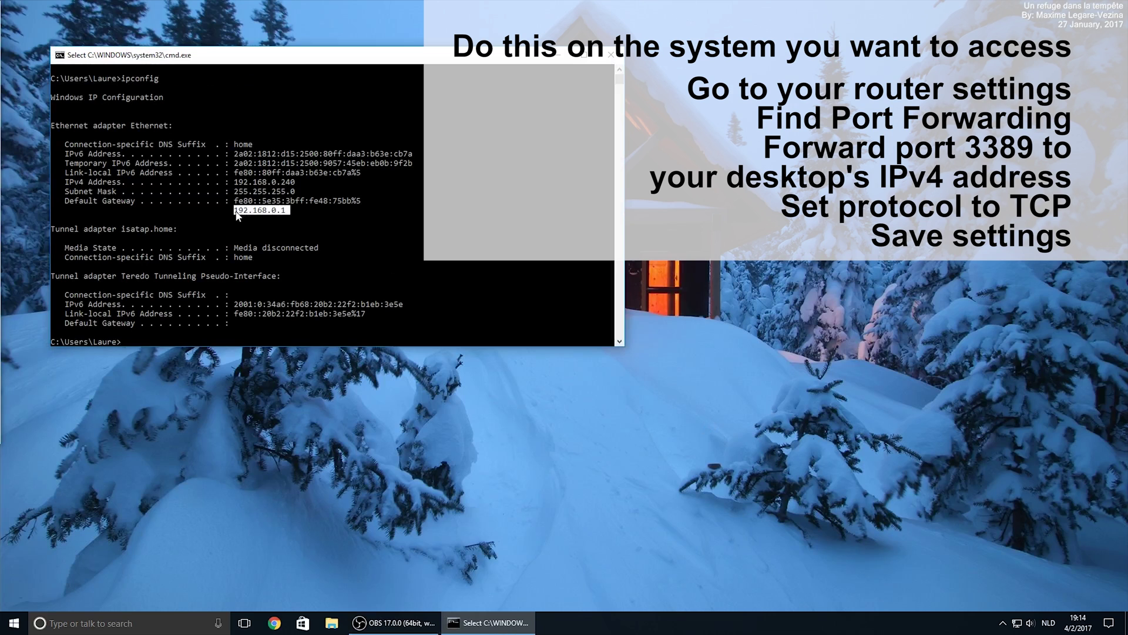
{"action": "right_click", "coordinate": [238, 216]}
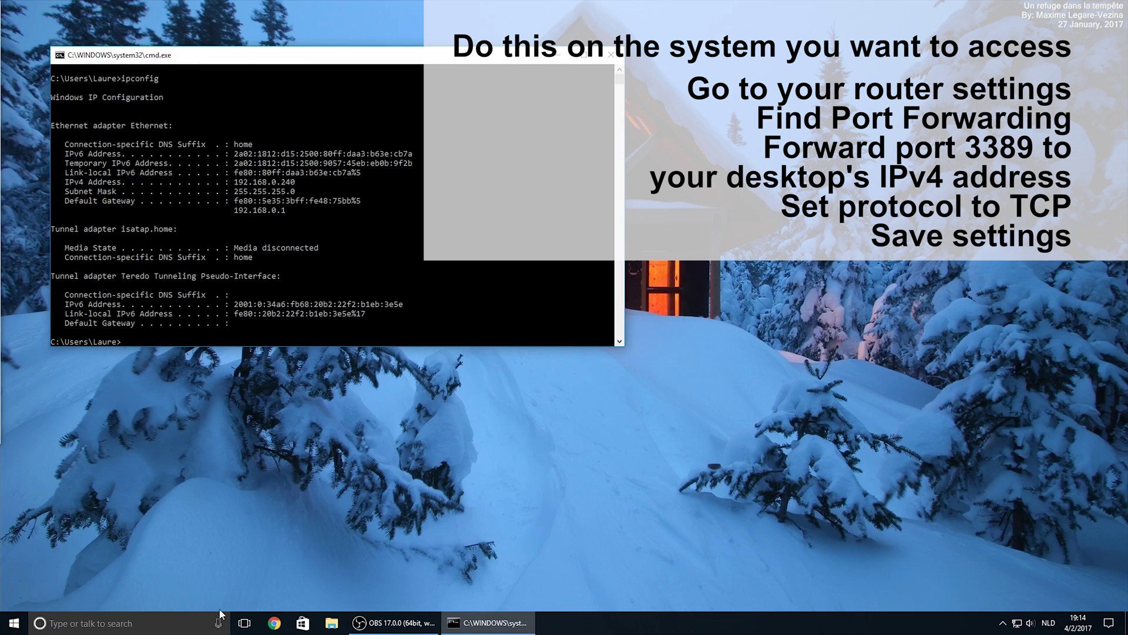
{"action": "left_click", "coordinate": [275, 623]}
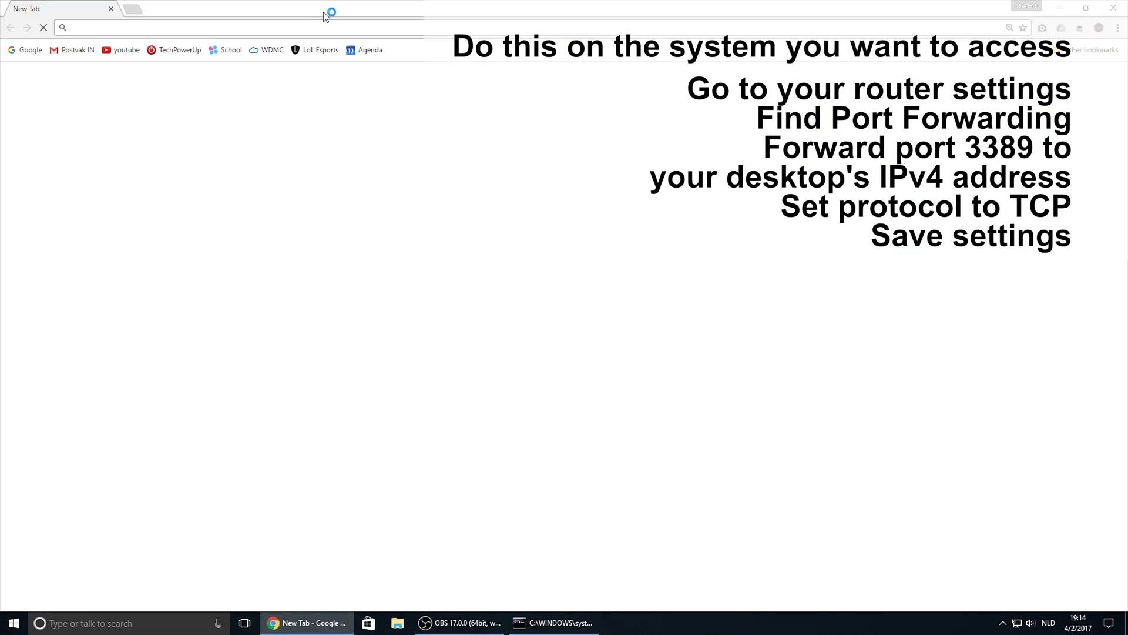
Browse to router 192.168.0.1 and mijn.telenet.be, checking the port 3389 TCP rule to 192.168.0.240
{"action": "key", "text": "ctrl+v"}
{"action": "key", "text": "Return"}
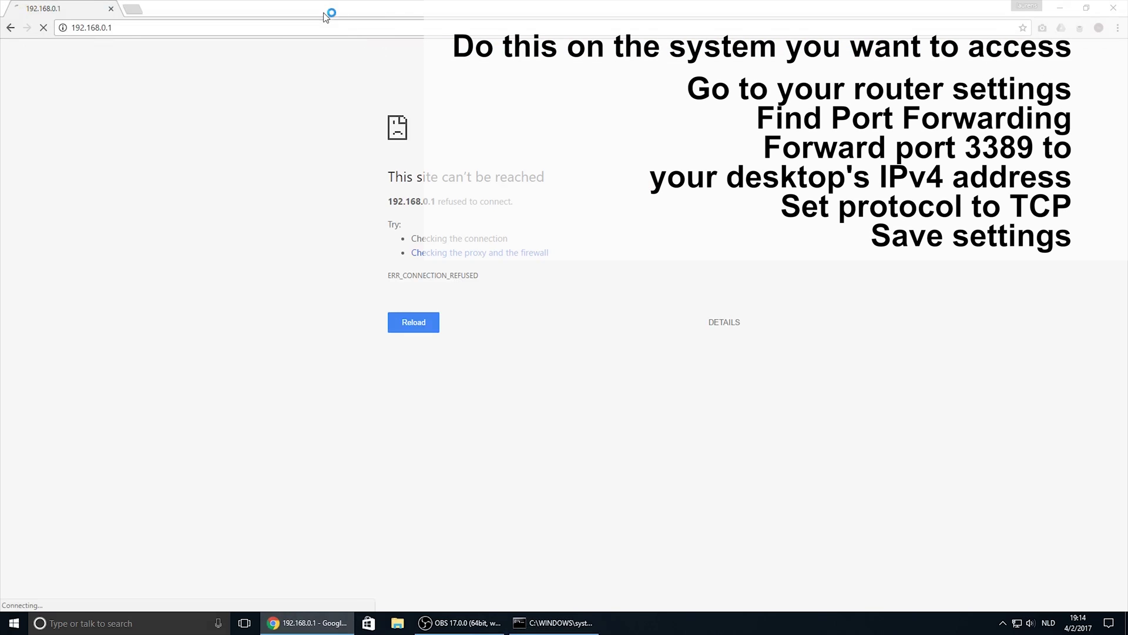
{"action": "left_click", "coordinate": [139, 9]}
{"action": "type", "text": "mij"}
{"action": "left_click", "coordinate": [123, 64]}
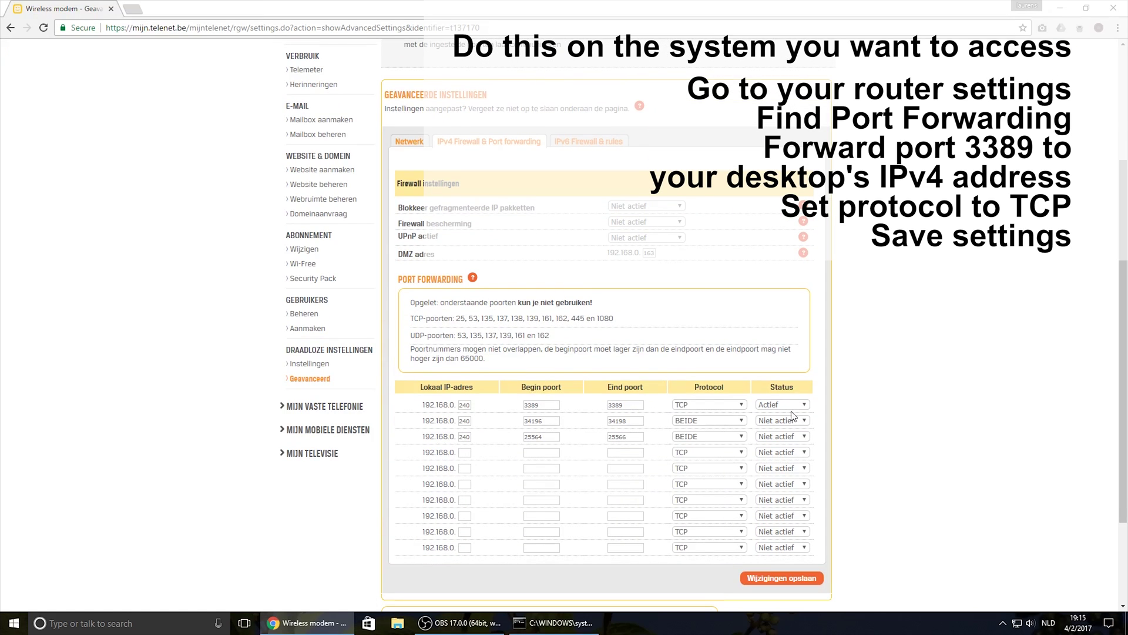
{"action": "left_click_drag", "start_coordinate": [815, 407], "coordinate": [419, 408]}
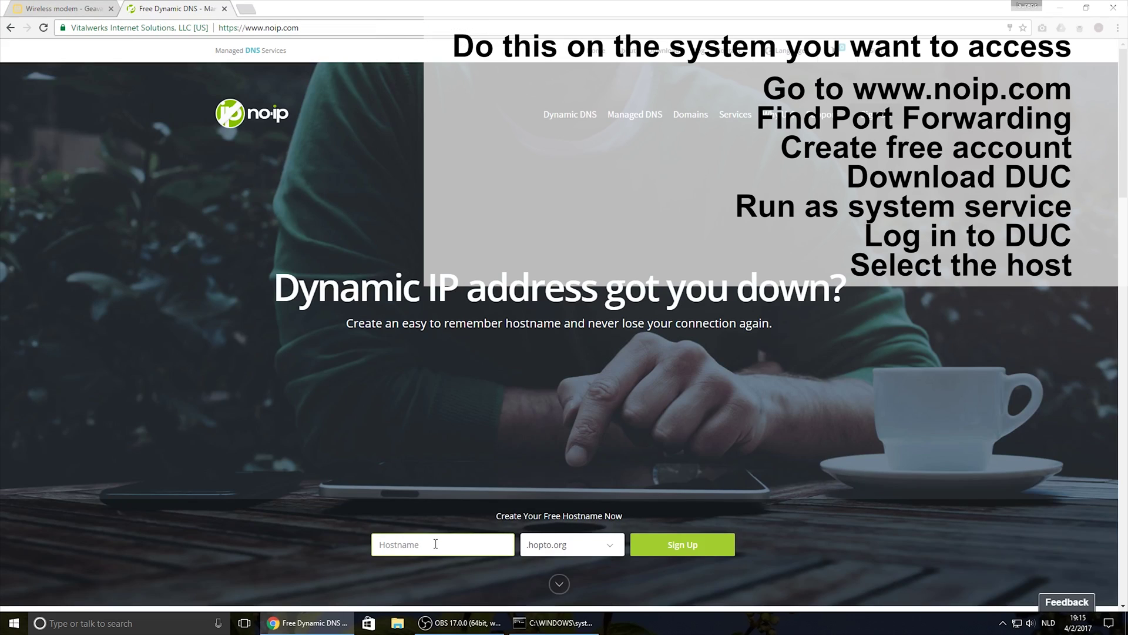
Enter hostname 'Testdomai' with a different domain and download the Windows DUC installer
{"action": "type", "text": "Testdomain"}
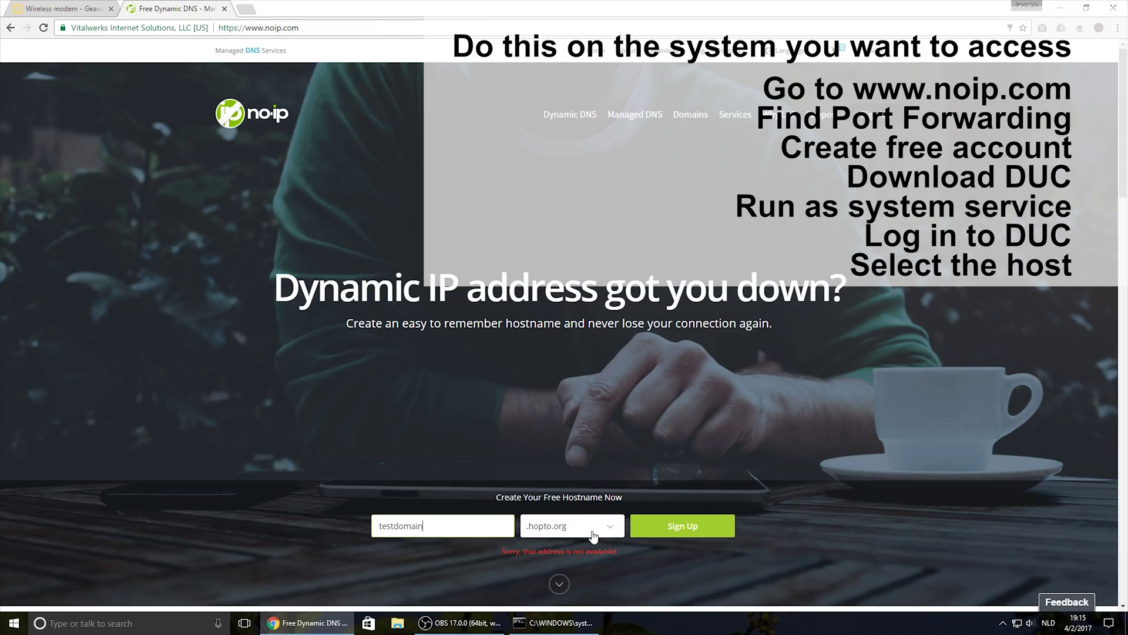
{"action": "left_click", "coordinate": [594, 526]}
{"action": "left_click", "coordinate": [573, 598]}
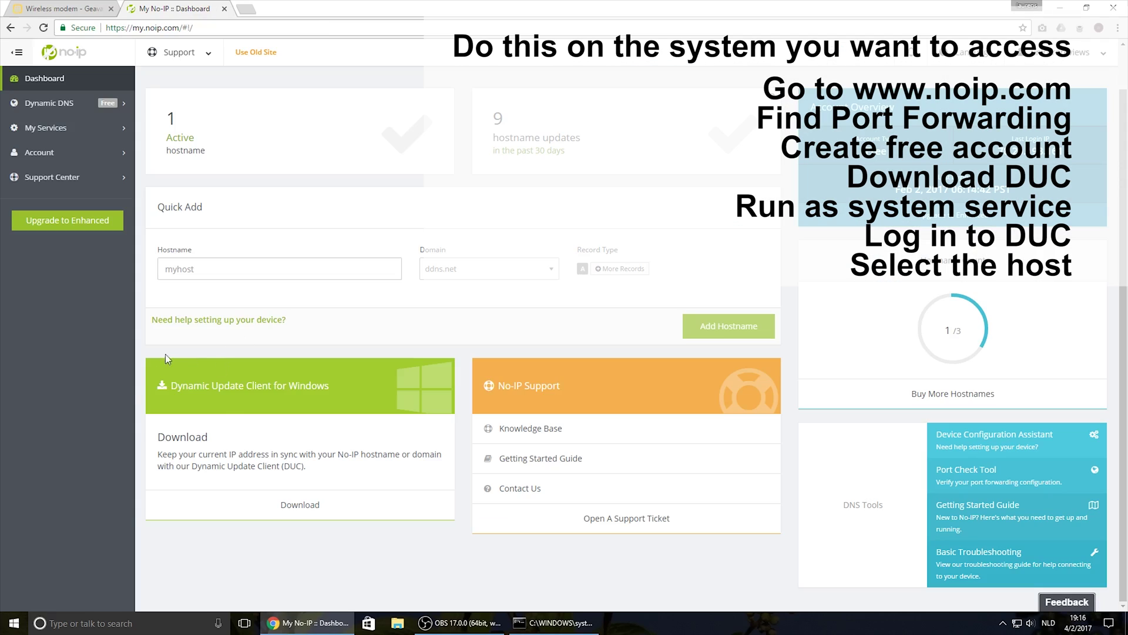
{"action": "left_click", "coordinate": [293, 509]}
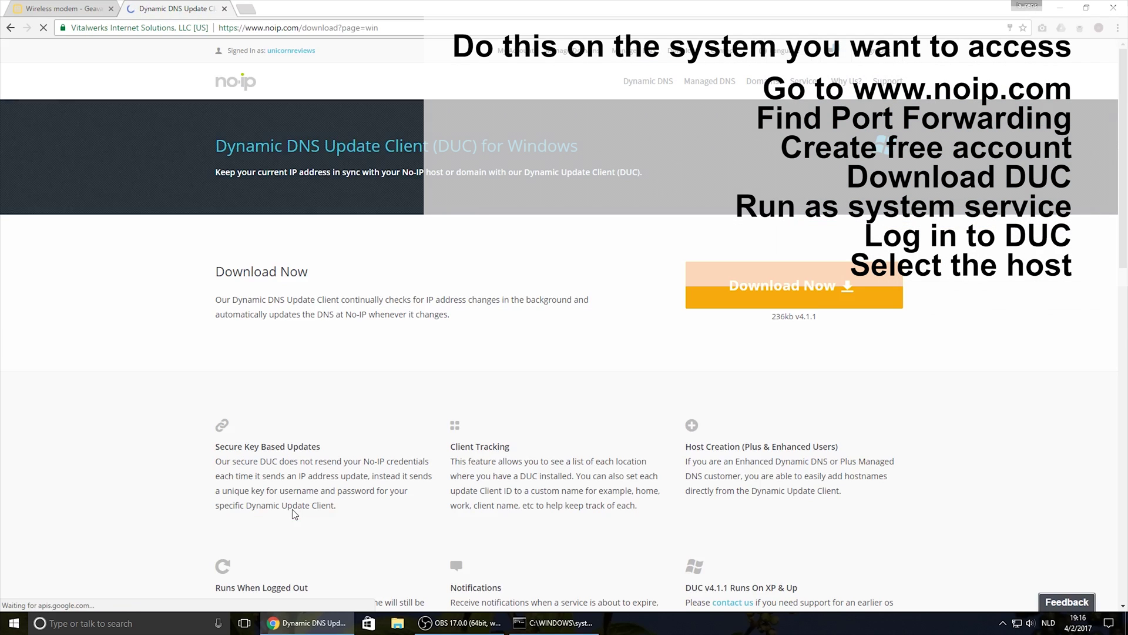
{"action": "left_click", "coordinate": [844, 296]}
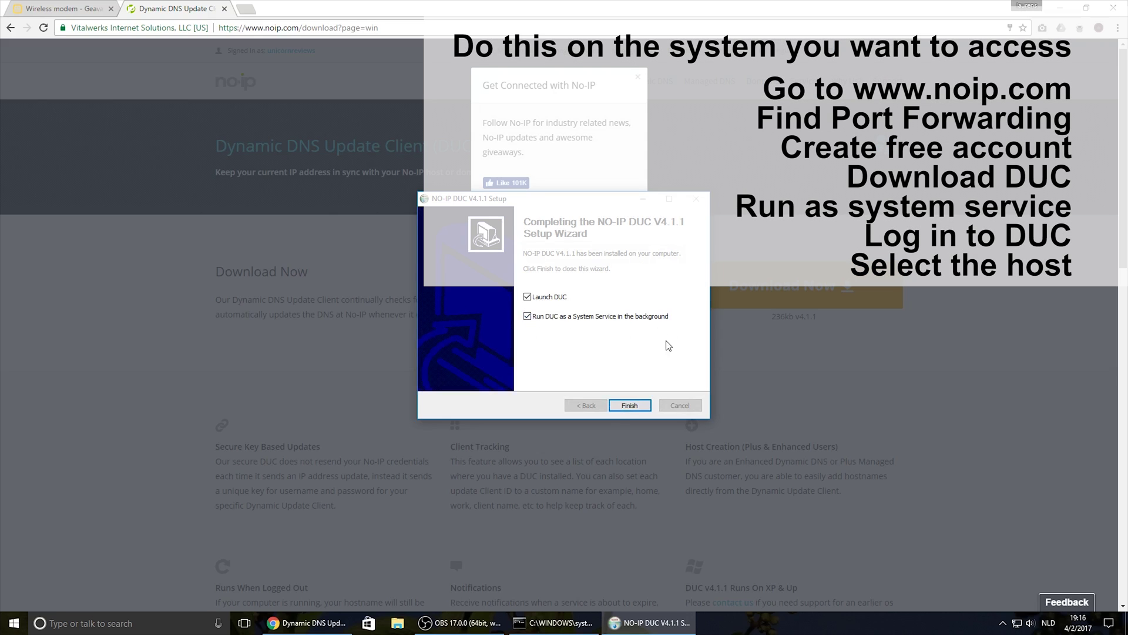
Install and sign in to the No-IP DUC, then select the ddns.net host and save
{"action": "left_click", "coordinate": [636, 405]}
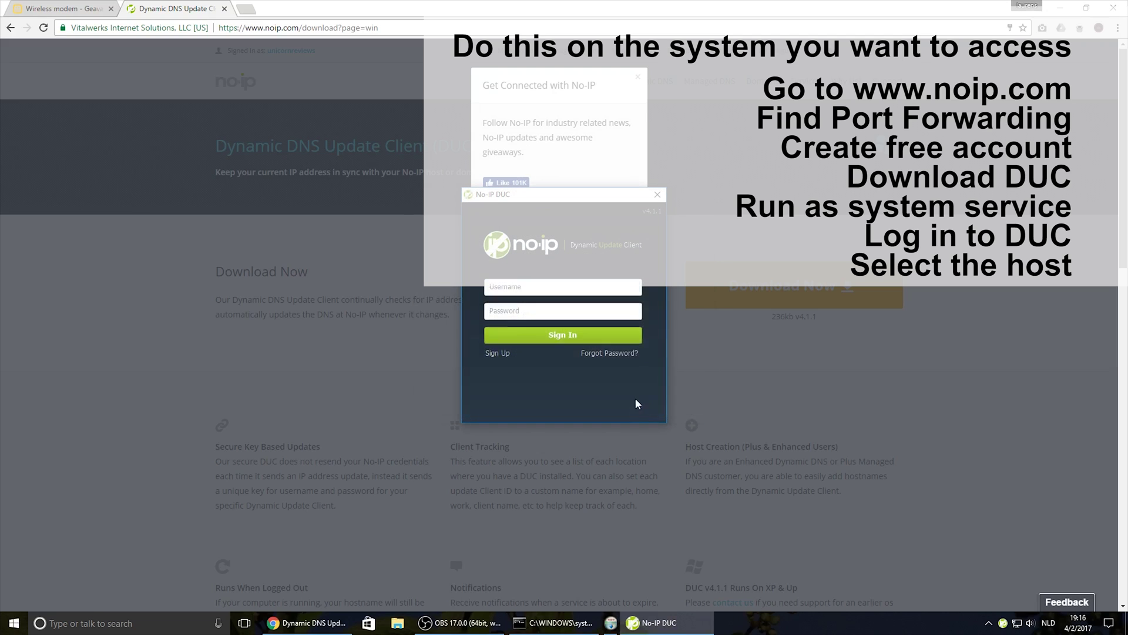
{"action": "type", "text": "unicornreviews"}
{"action": "key", "text": "Tab"}
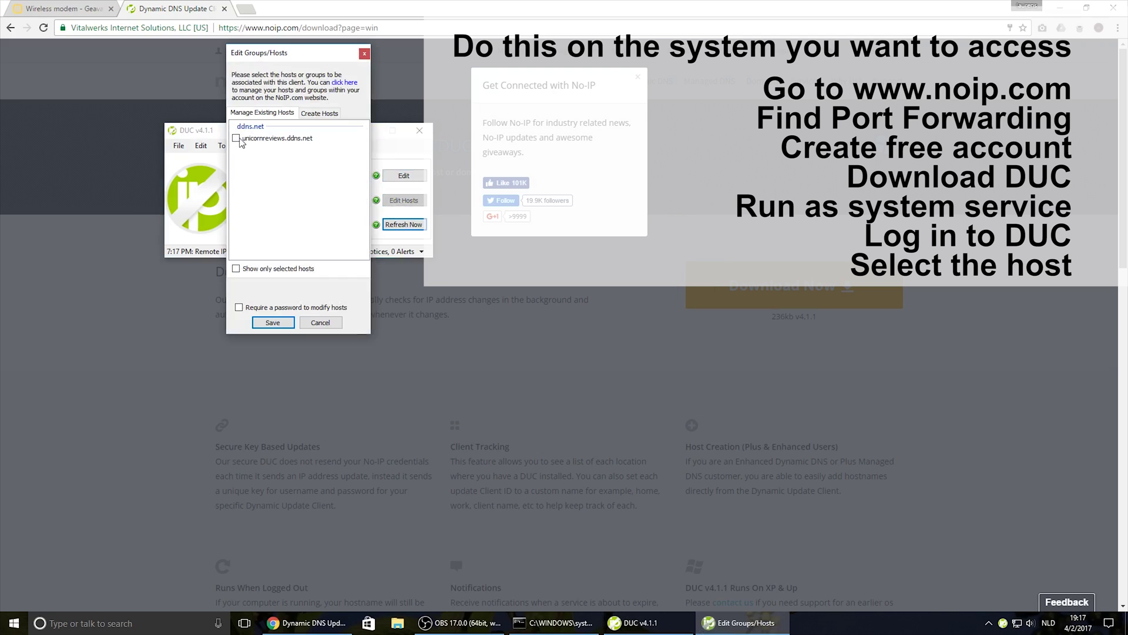
{"action": "left_click", "coordinate": [236, 139]}
{"action": "left_click", "coordinate": [273, 322]}
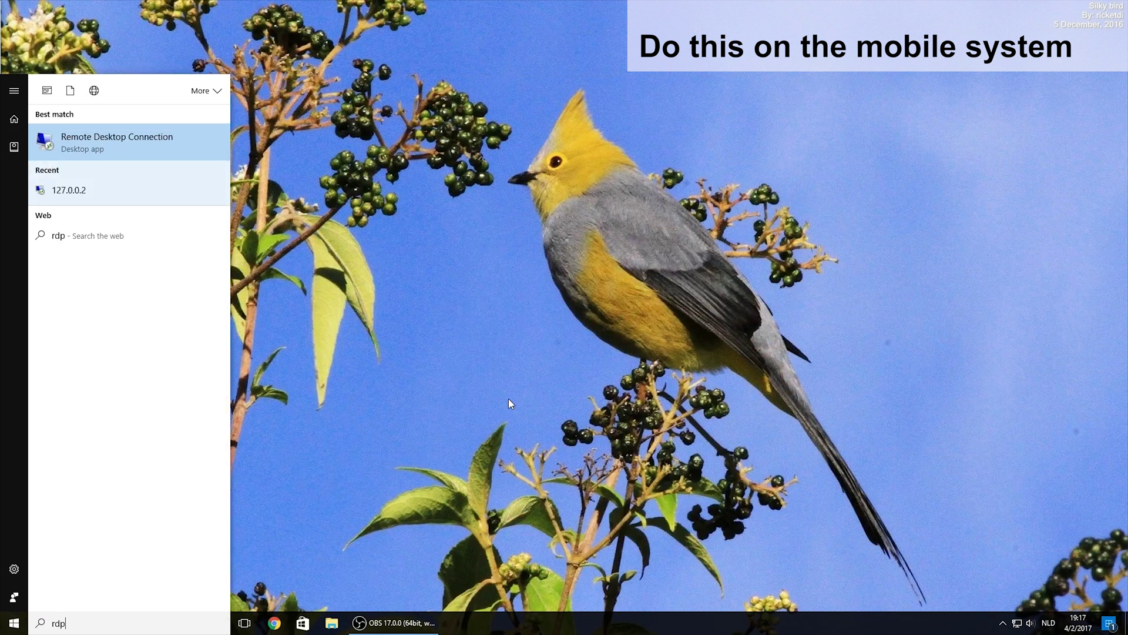
Connect Remote Desktop to the ddns.net hostname and check remote CPU performance in Task Manager
{"action": "key", "text": "Return"}
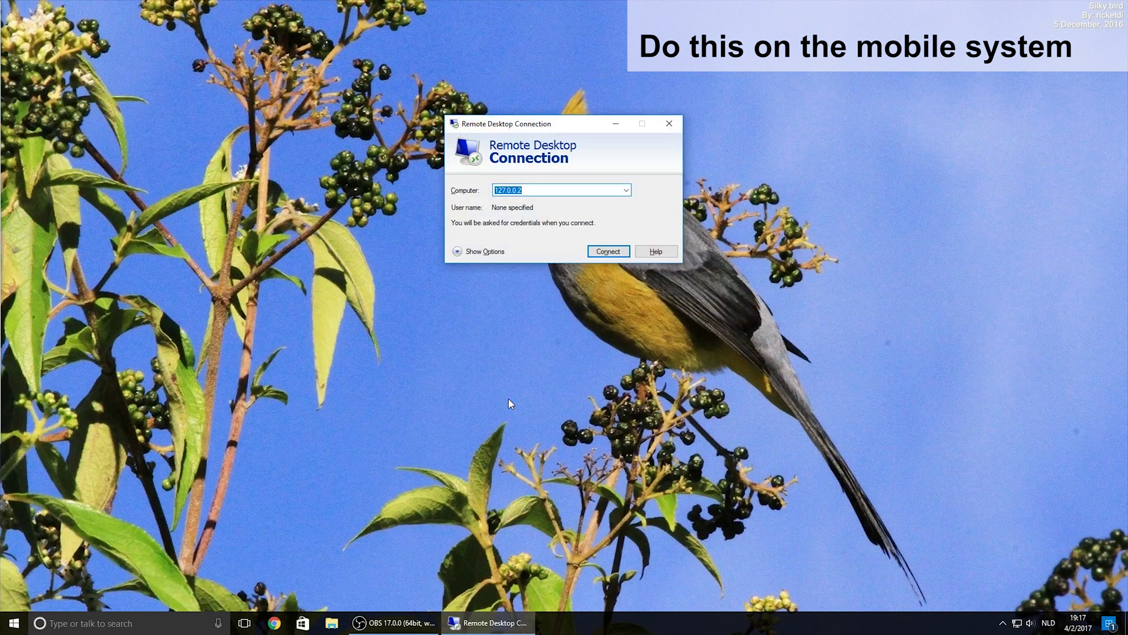
{"action": "type", "text": "unicornreviews.ddns.net"}
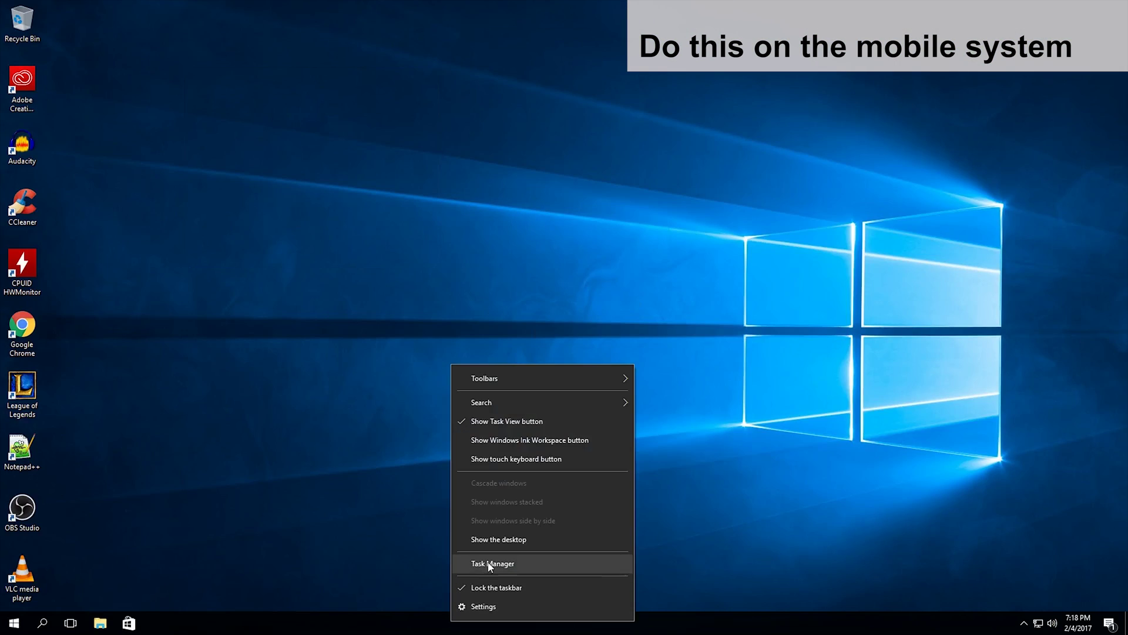
{"action": "left_click", "coordinate": [489, 563]}
{"action": "left_click", "coordinate": [88, 67]}
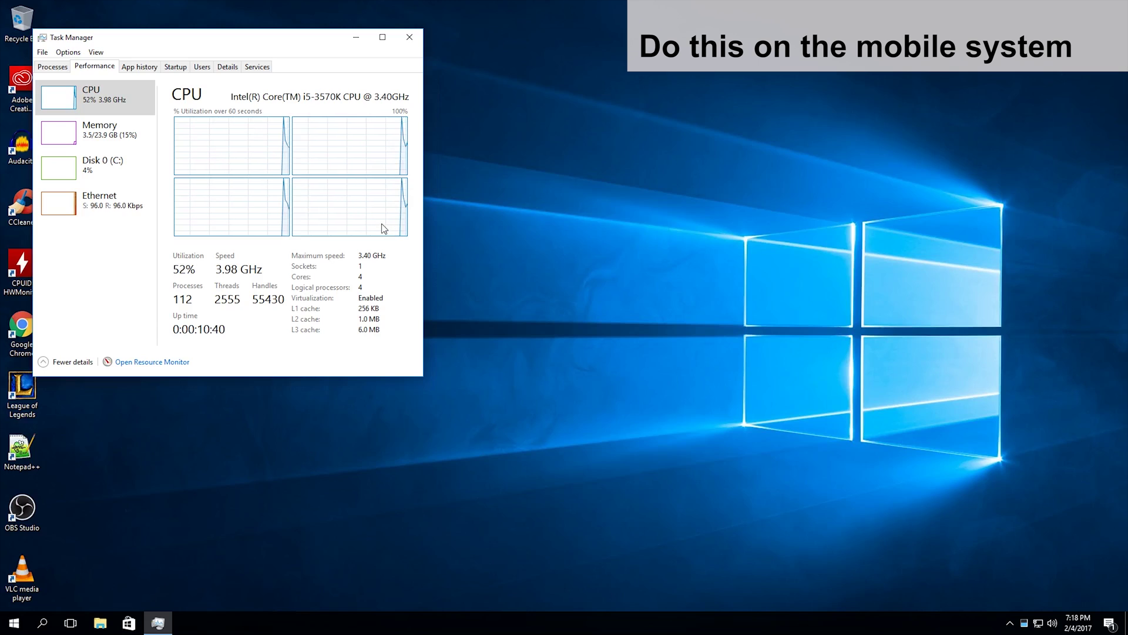
{"action": "left_click", "coordinate": [410, 38]}
{"action": "mouse_move", "coordinate": [581, 5]}
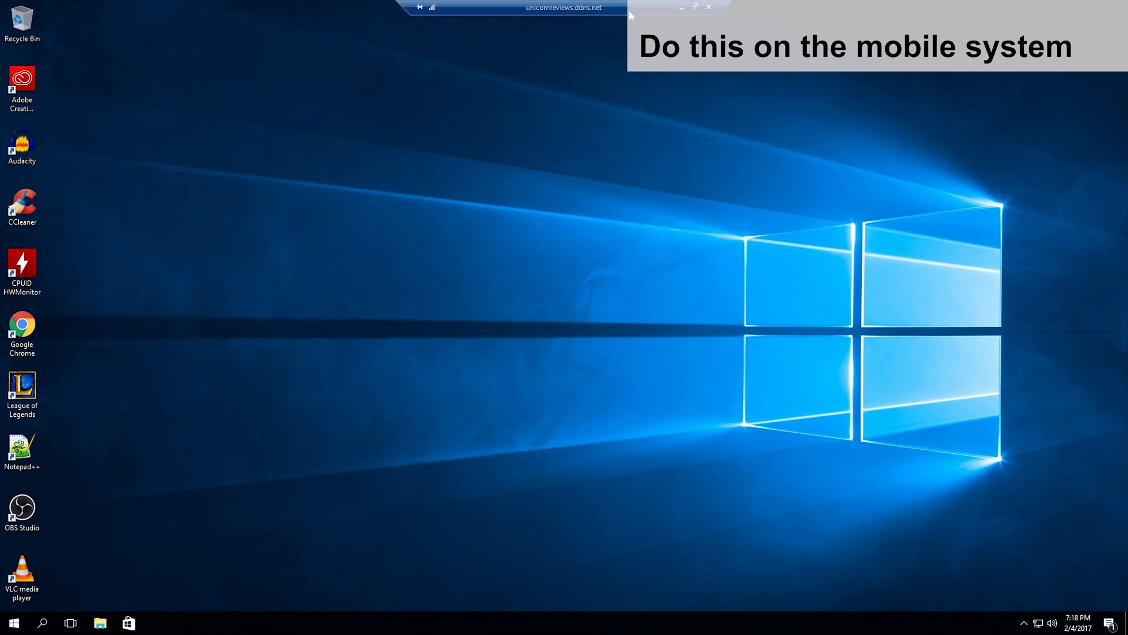